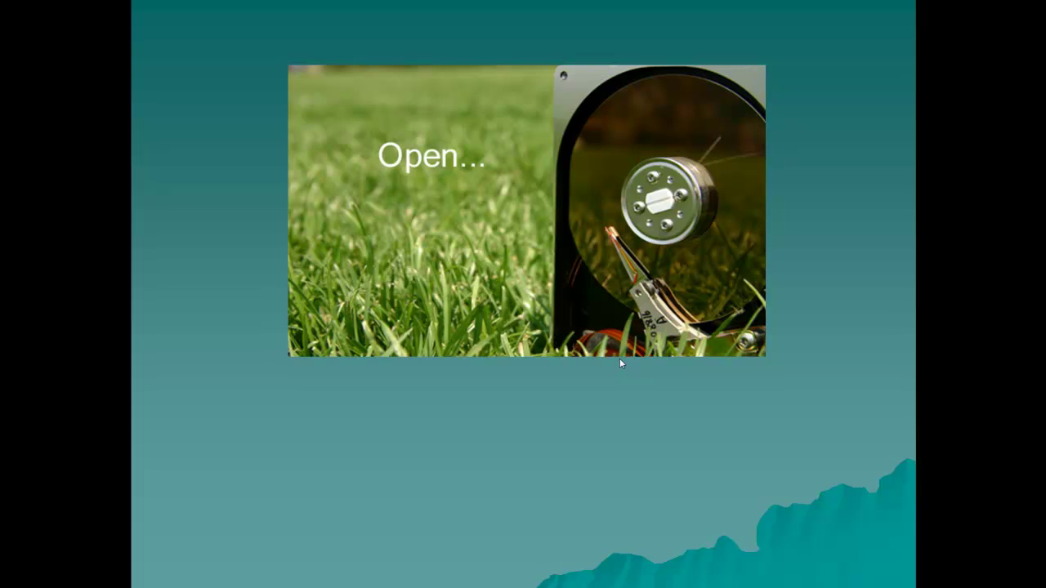
Reveal the import/export and plug-in points, then the tomato-field slide's small/large and private/public clouds.
click(621, 364)
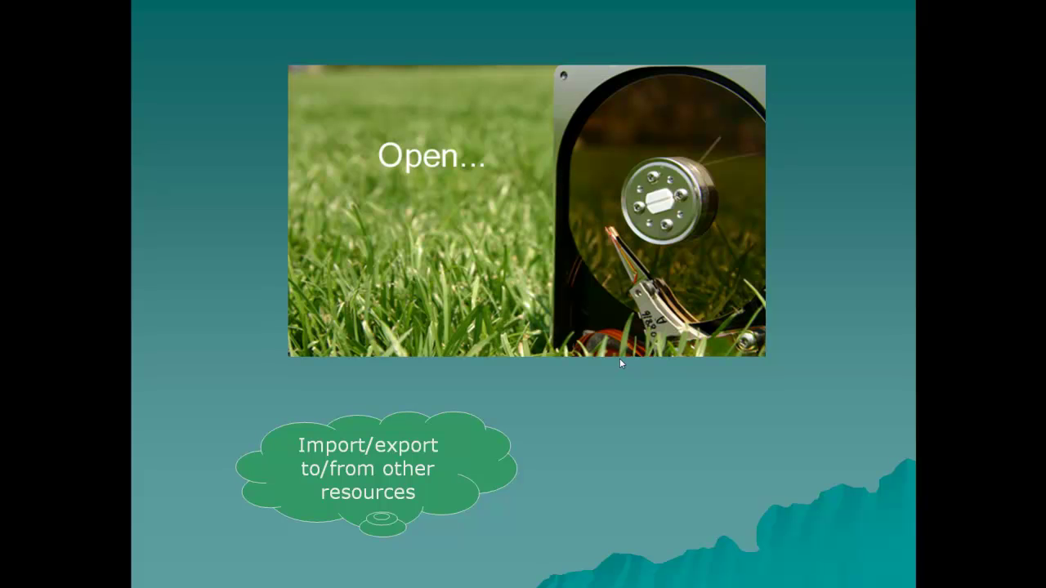
click(620, 361)
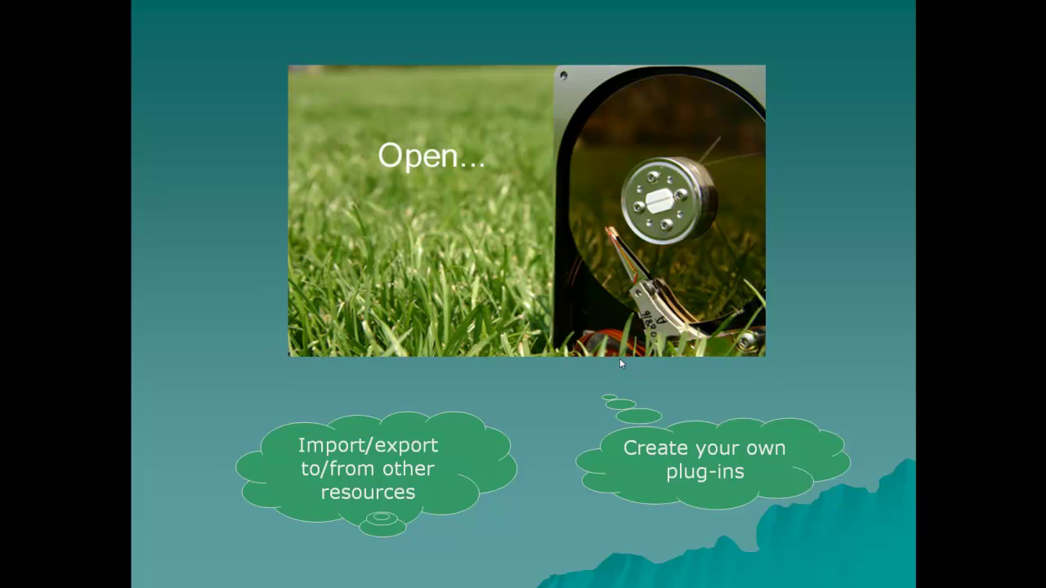
click(619, 360)
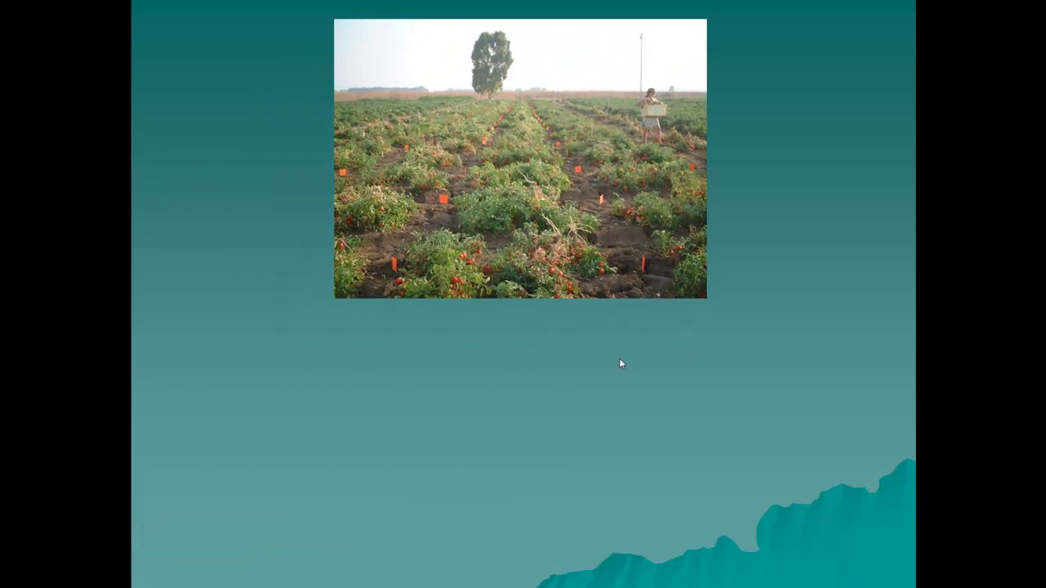
click(620, 360)
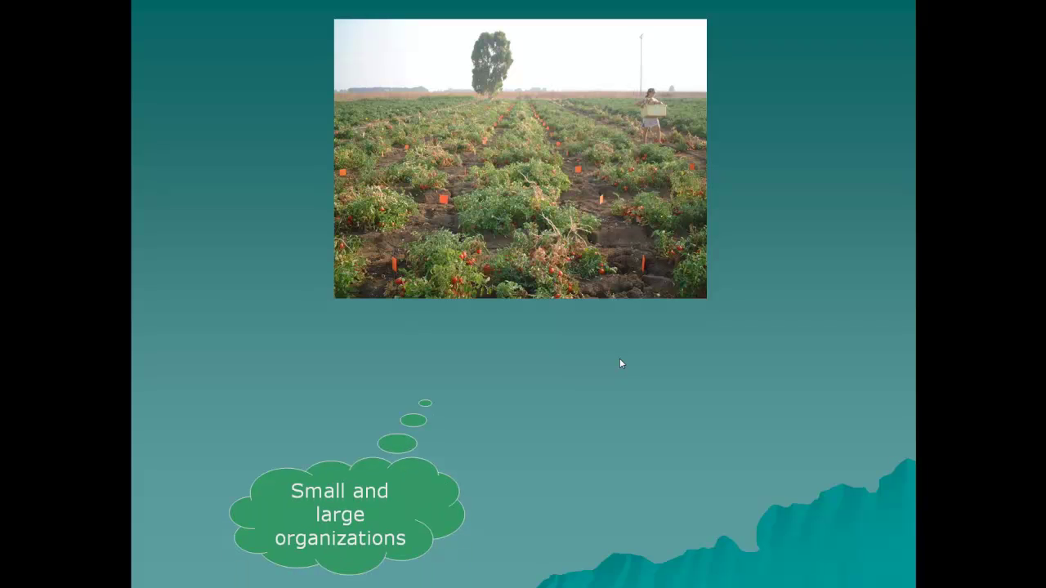
click(619, 361)
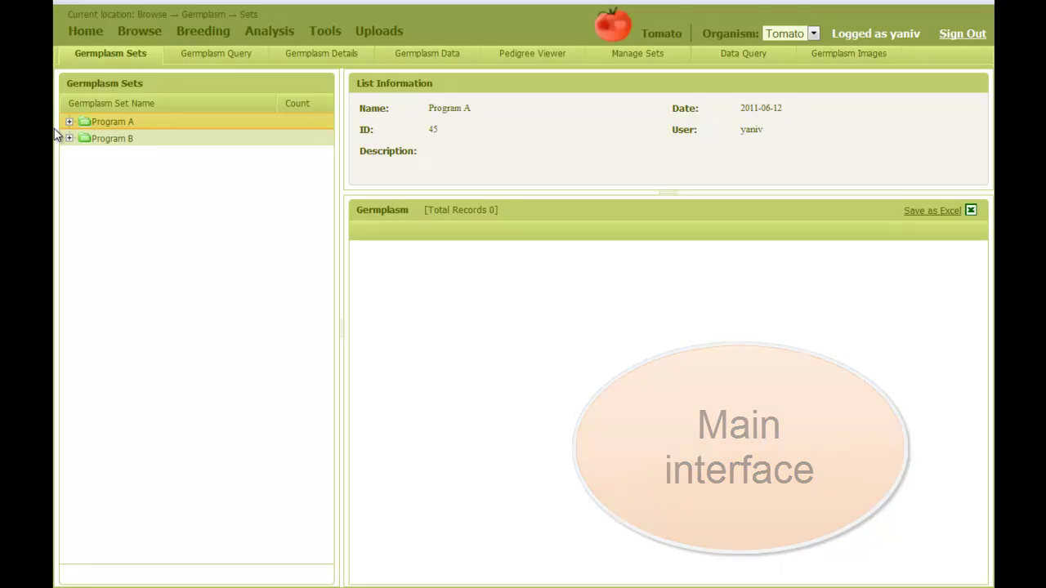
Open Program A's Akko summer 11 set, inspect entry AAS11-007, and view germplasm CC0022's images.
click(69, 123)
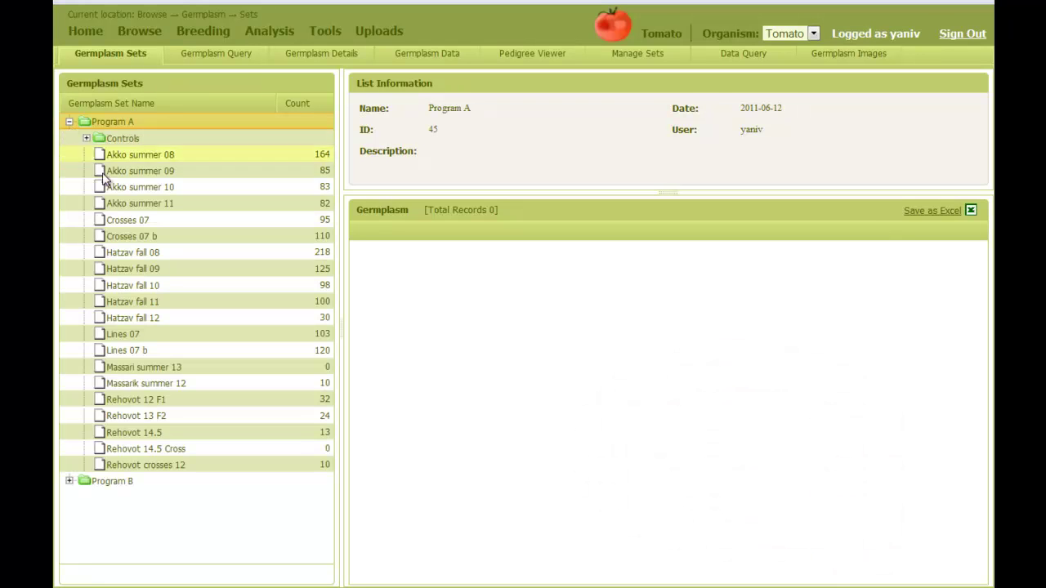
click(184, 206)
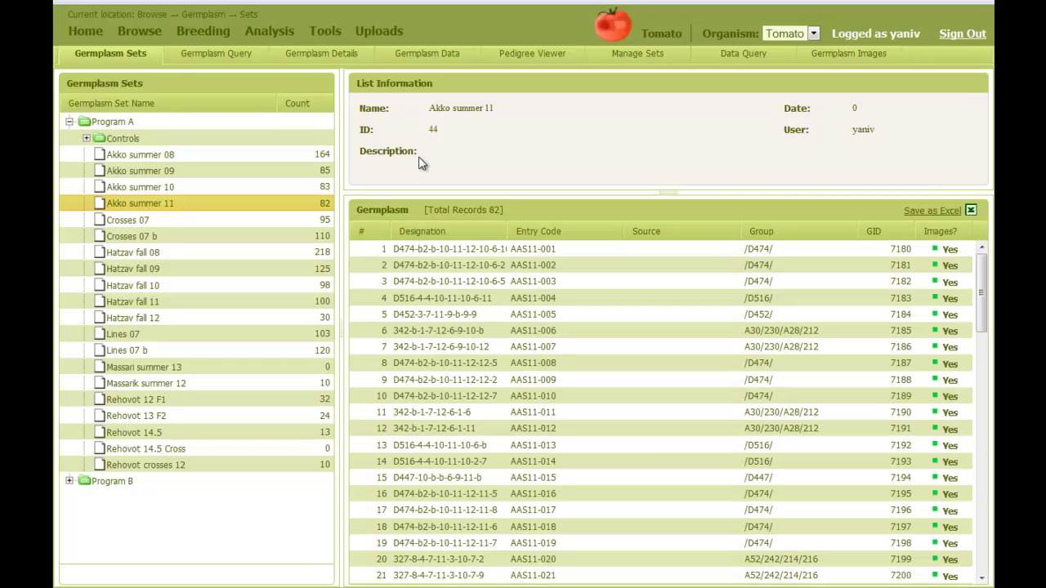
click(429, 348)
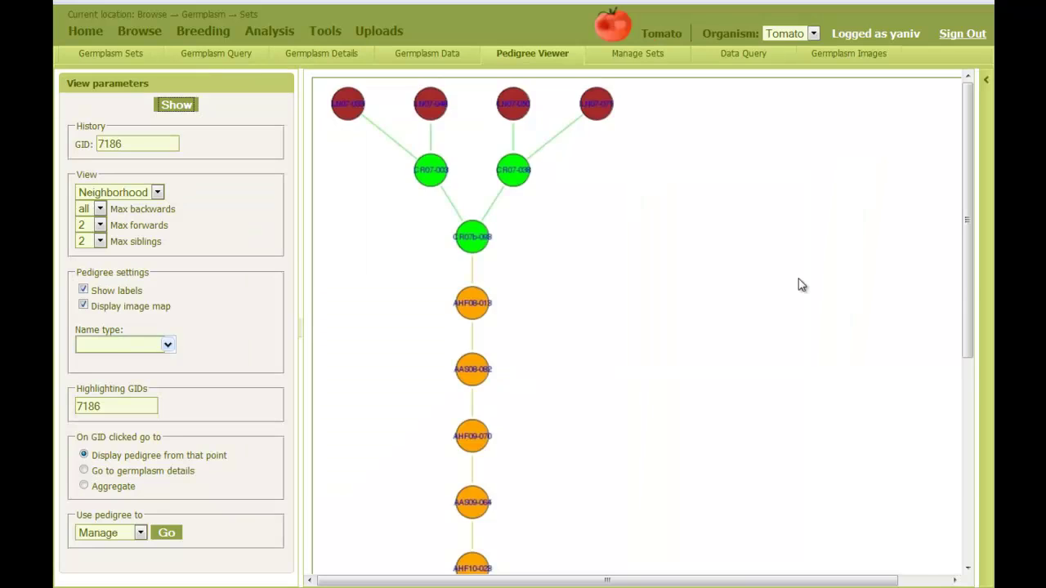
scroll(798, 279, down, 3)
scroll(801, 286, down, 3)
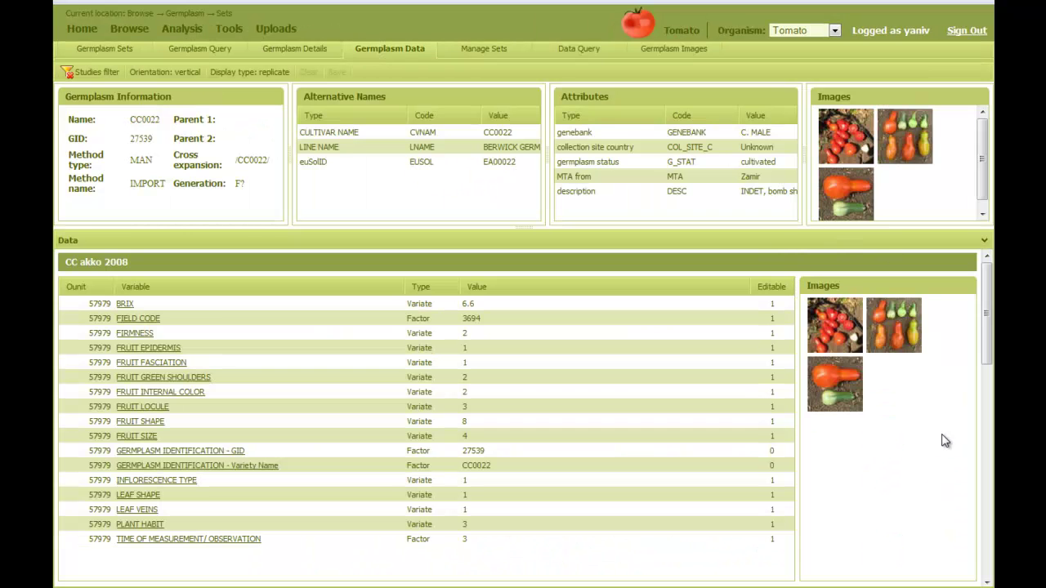
click(674, 48)
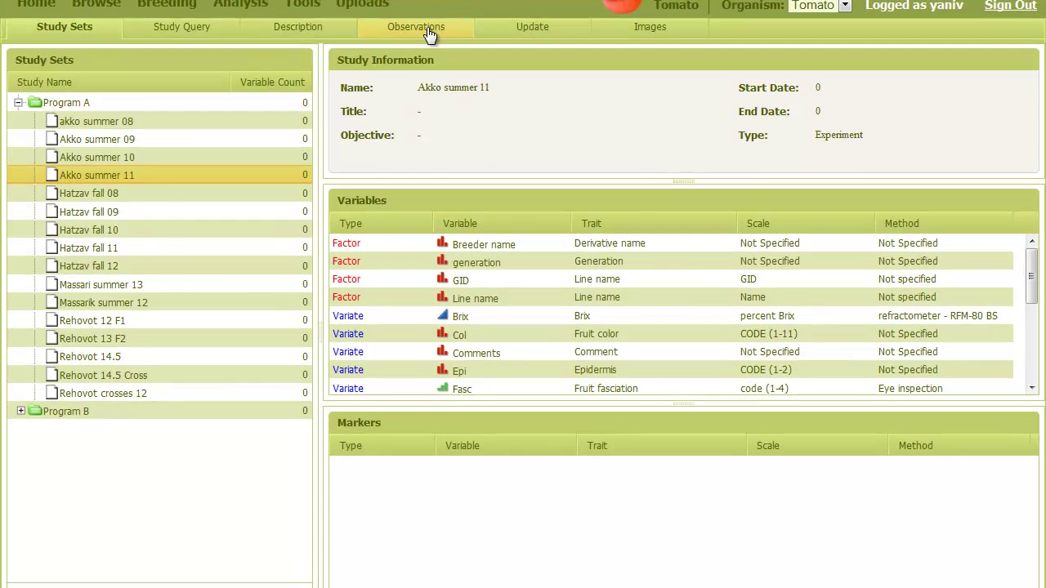
View the Akko summer 11 observation data and edit row 7's Shape value.
click(430, 34)
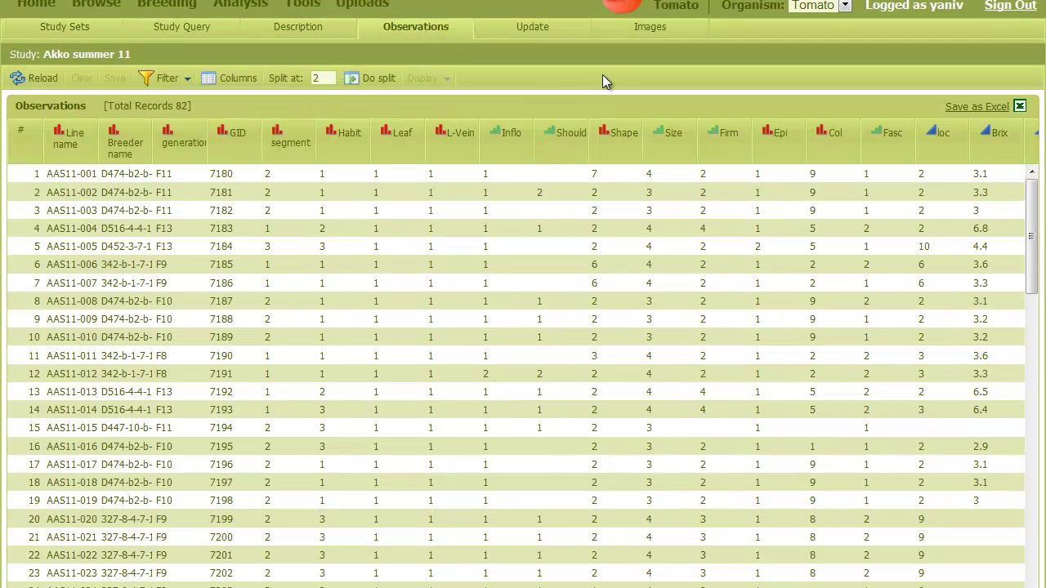
double_click(610, 283)
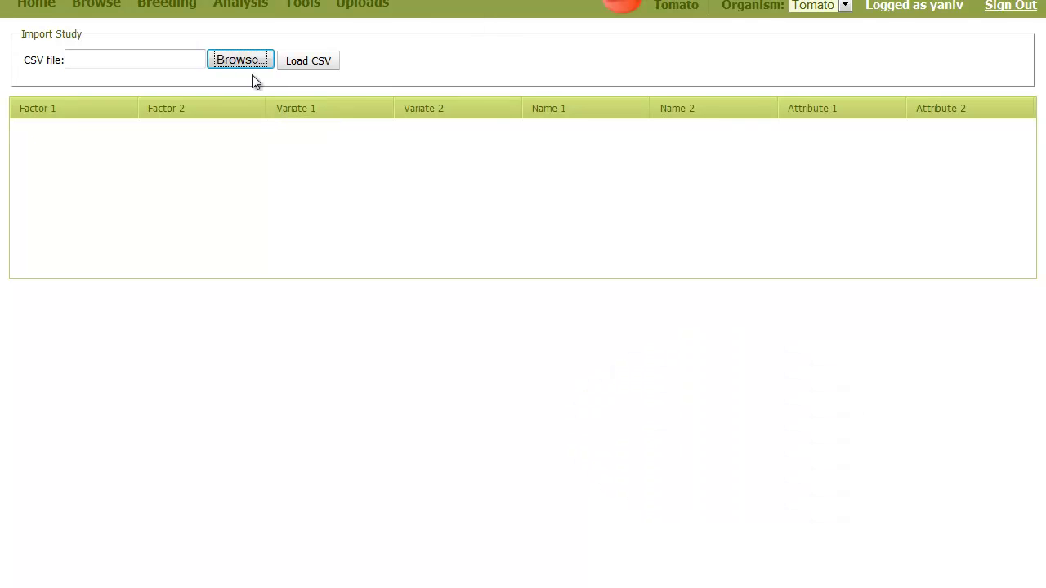
Load the katsav-full 11 CSV file and accept its table of 101 uploaded rows.
click(245, 66)
double_click(292, 73)
click(305, 65)
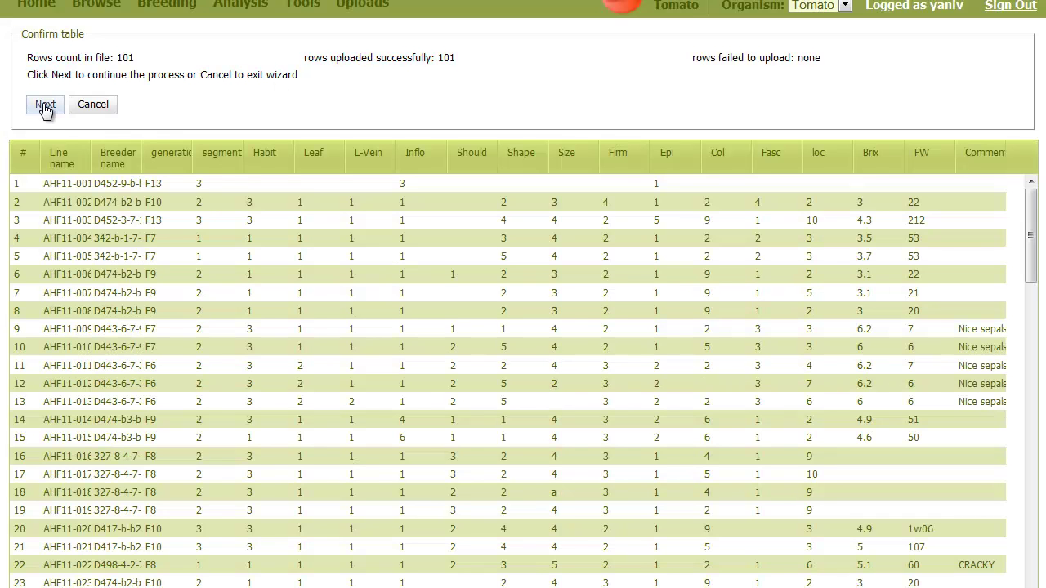
click(45, 106)
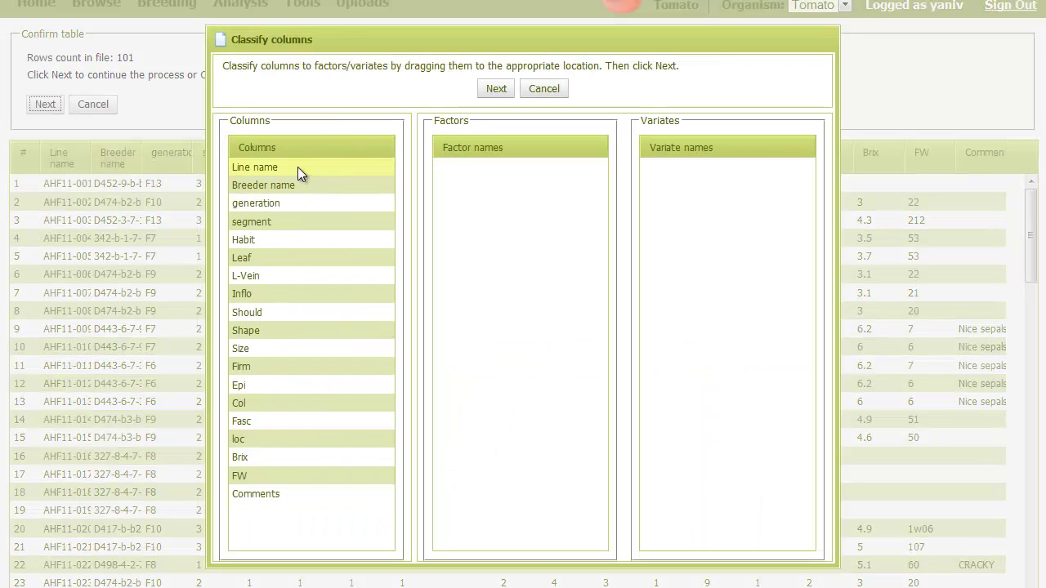
Classify Line name through generation as factors and segment through Comments as variates.
click(297, 166)
shift+click(291, 203)
drag(279, 190, 487, 188)
click(285, 164)
shift+click(286, 438)
drag(287, 312, 654, 220)
click(495, 89)
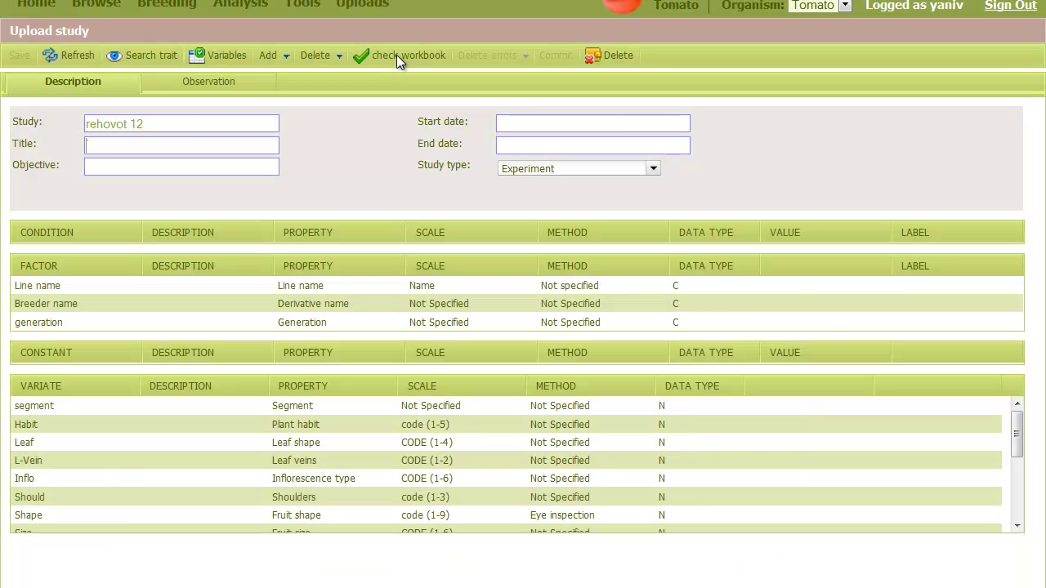
Check the workbook, review the rows with its 3 flagged errors, and go to Breeding Fields.
click(397, 54)
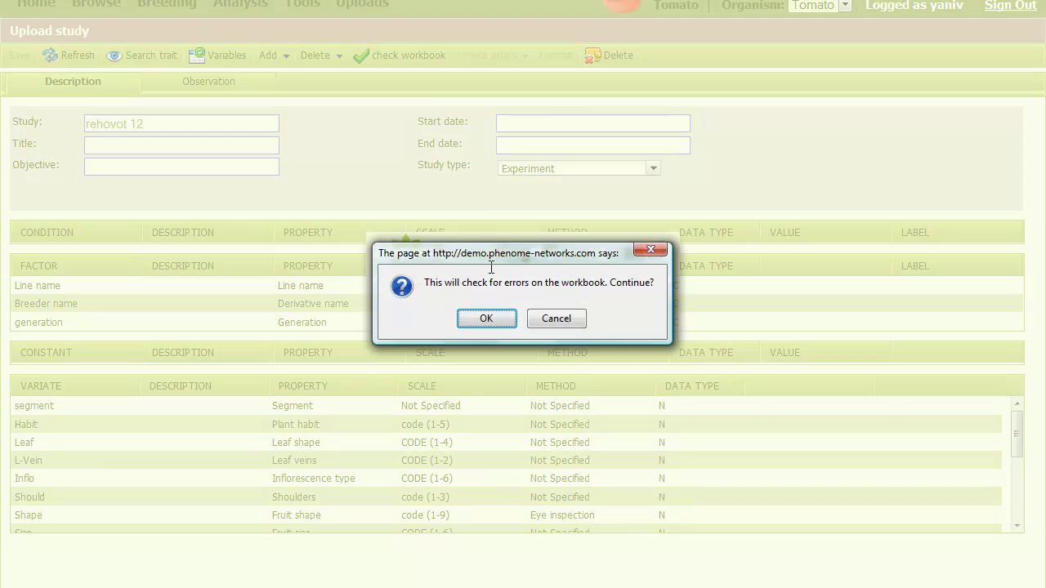
click(495, 316)
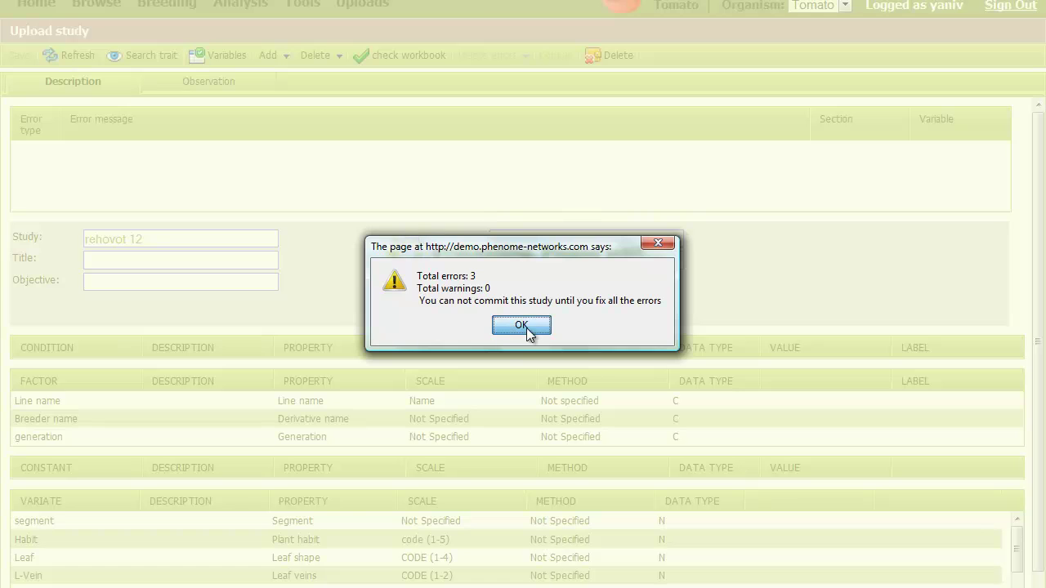
click(523, 326)
click(209, 85)
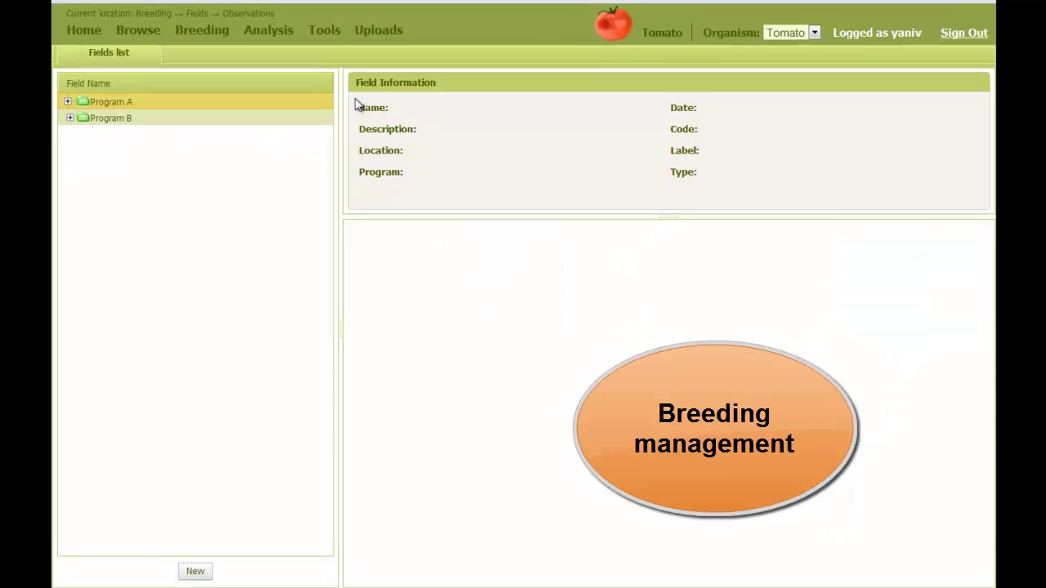
click(167, 4)
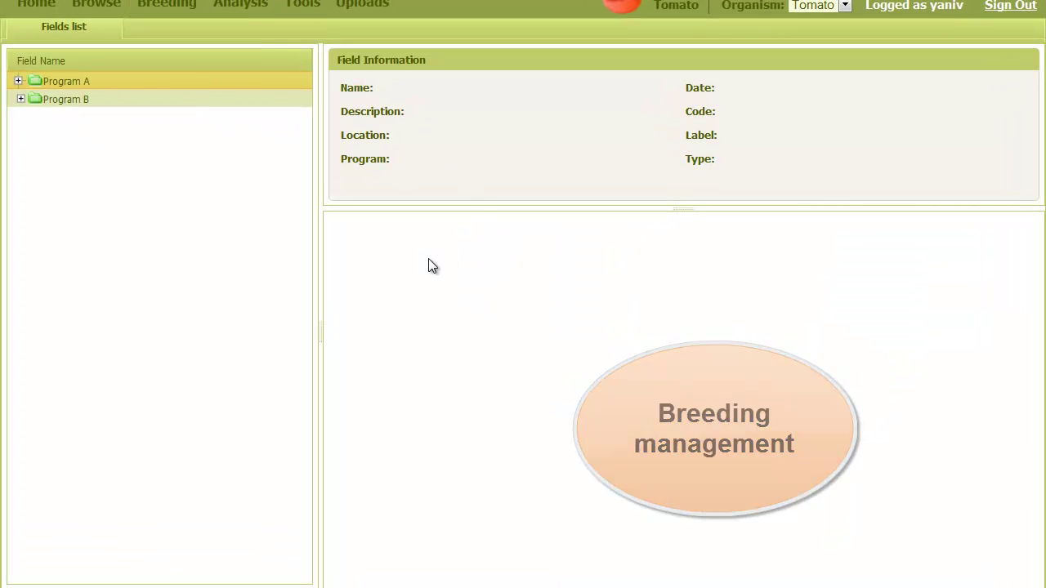
Open the Massarik summer 12 field and browse its lines, nursery list, field map and plots.
click(18, 81)
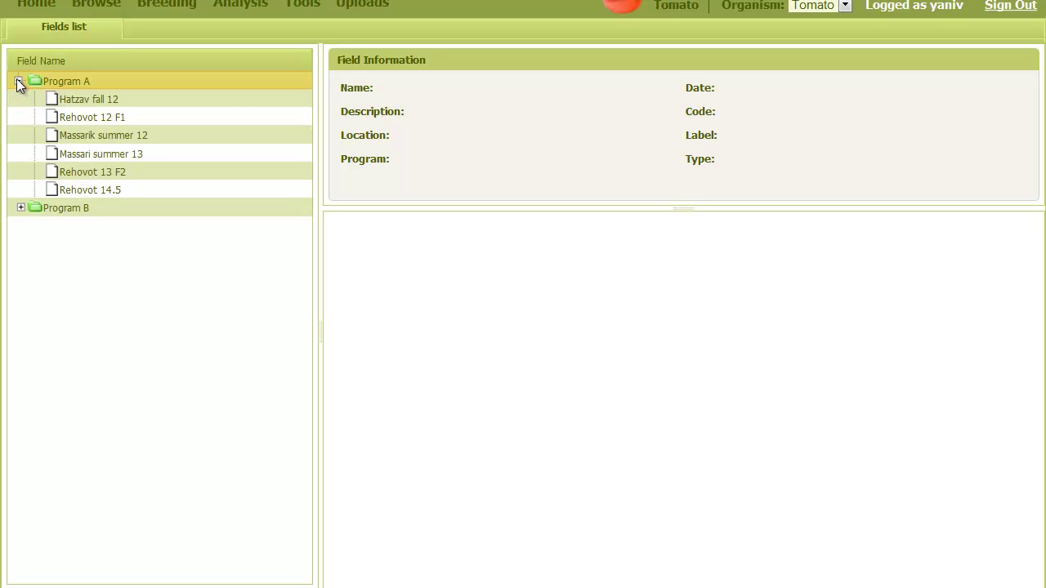
click(166, 135)
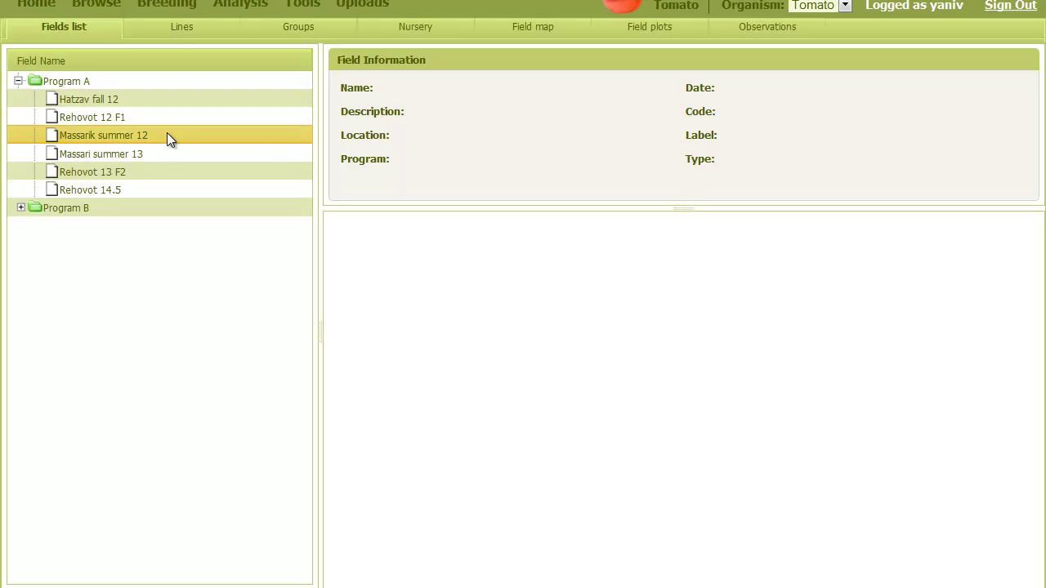
click(181, 33)
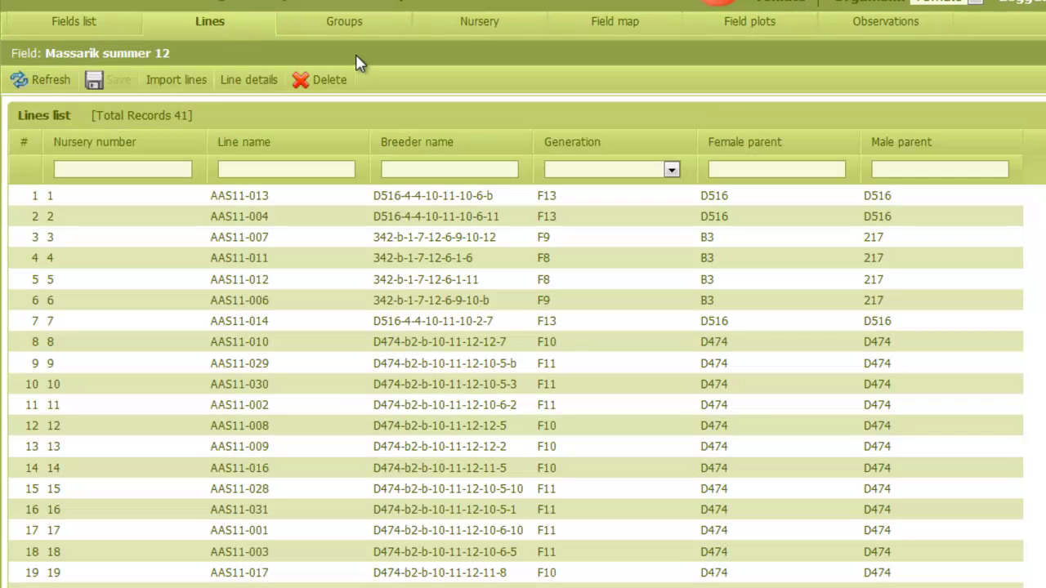
click(465, 32)
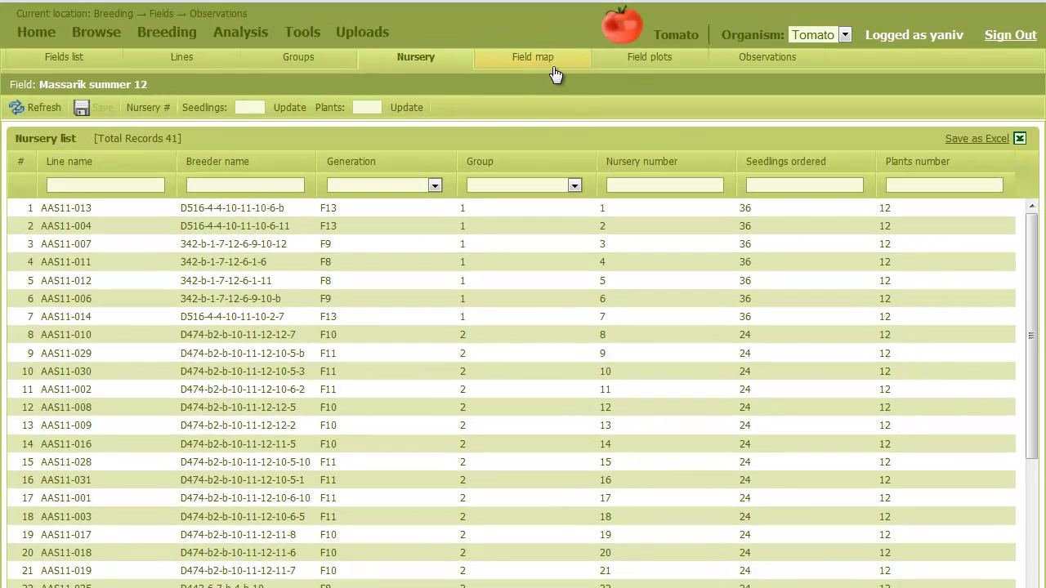
click(583, 46)
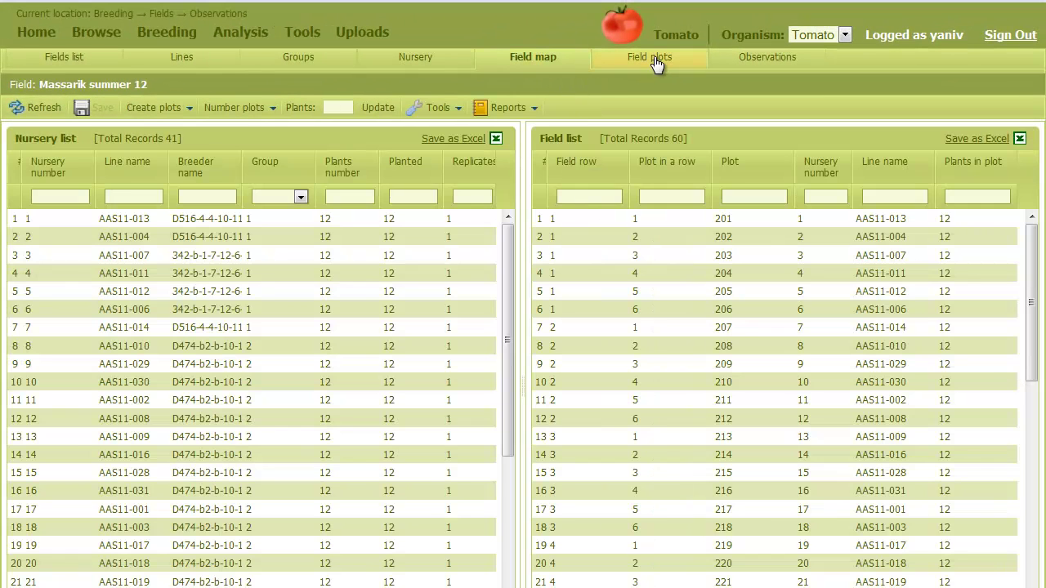
click(657, 64)
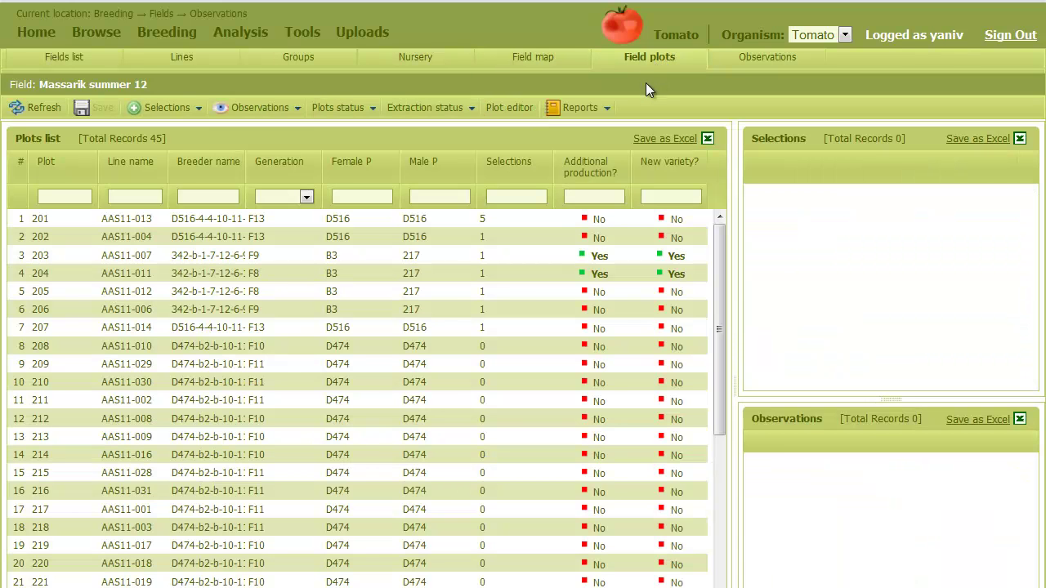
In the field's observations table, change plant 5's Epidermis score from 1 to 2.
click(769, 57)
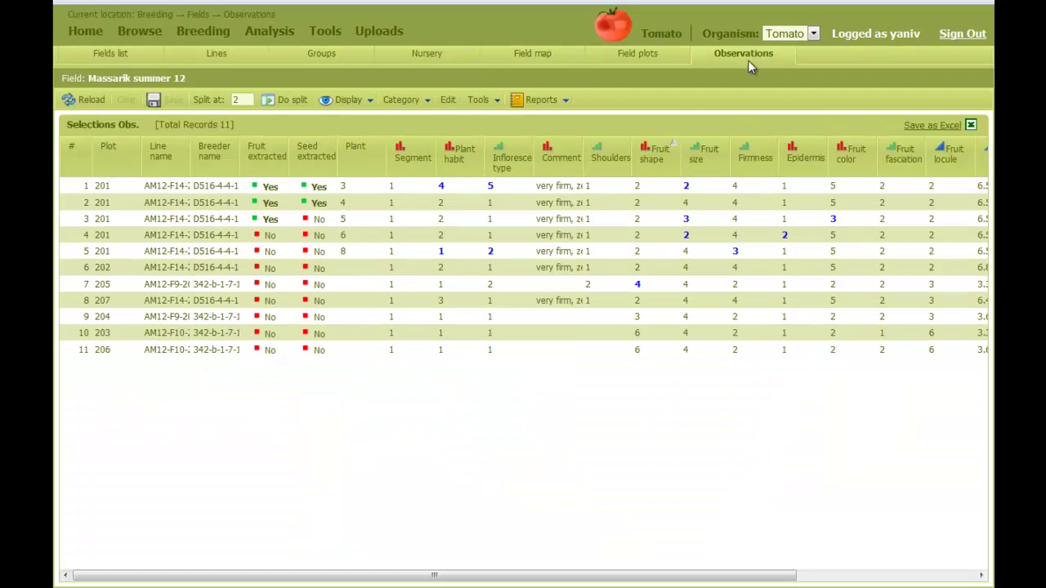
click(780, 255)
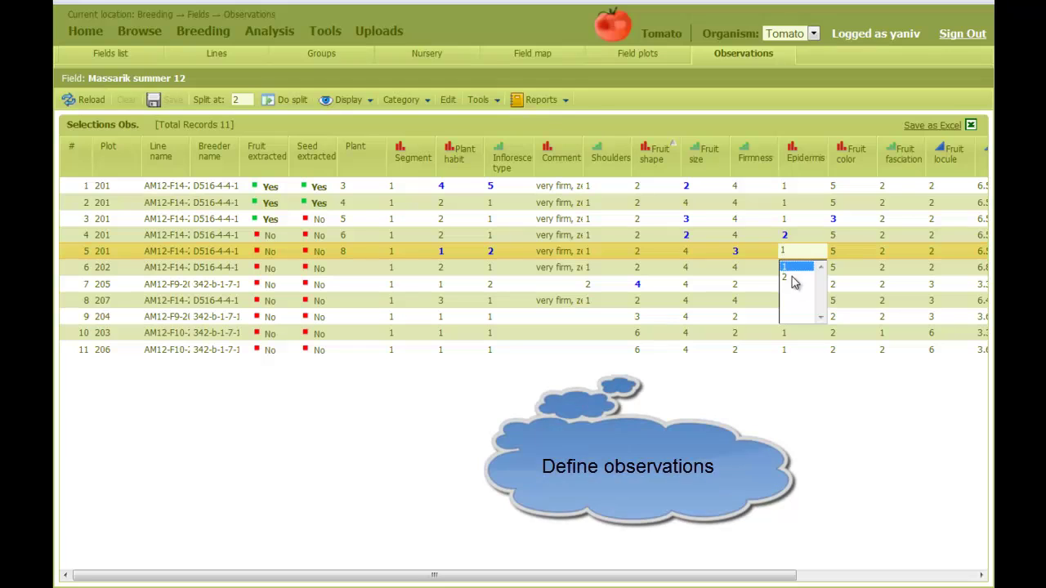
click(794, 277)
click(842, 250)
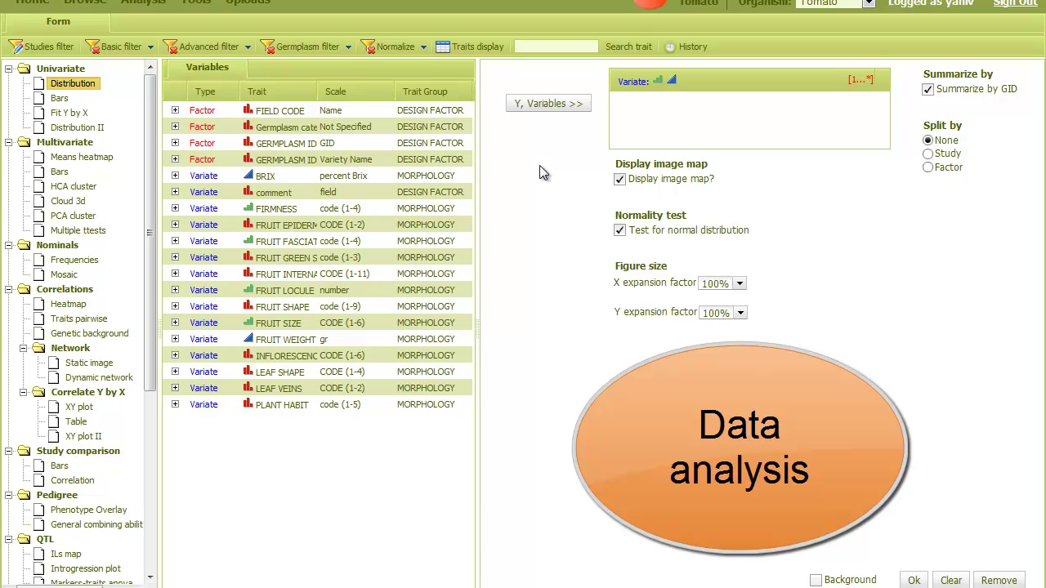
Filter the analysis to the CC akko 2010 study under Core collection > Phenotypes > 2010.
click(37, 46)
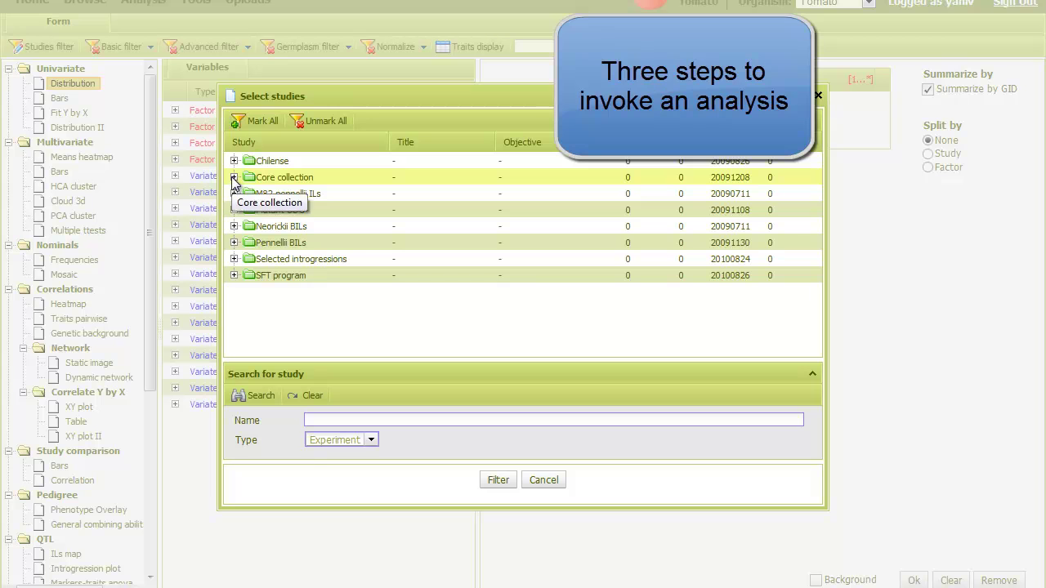
click(233, 178)
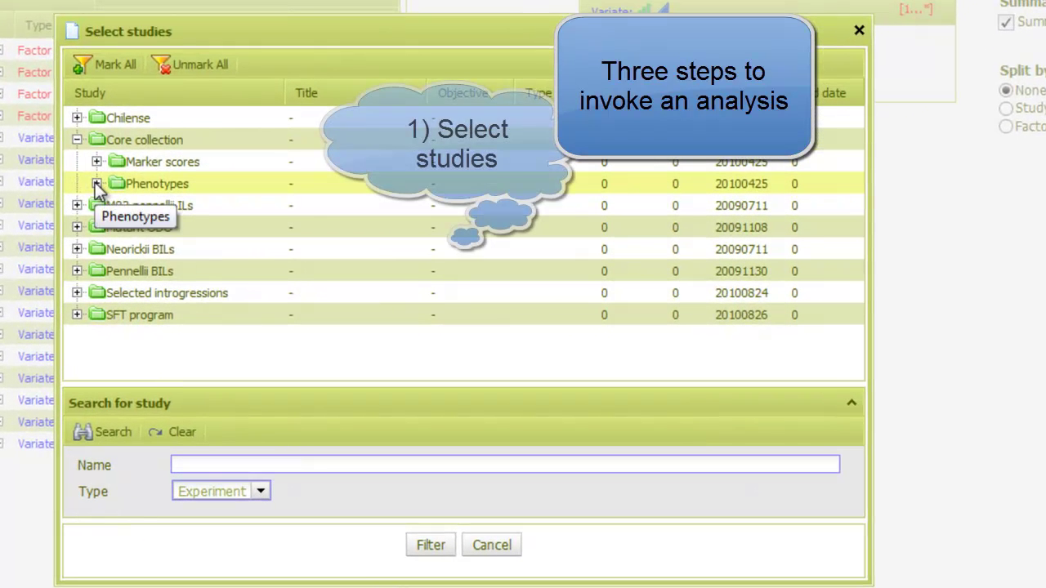
click(96, 184)
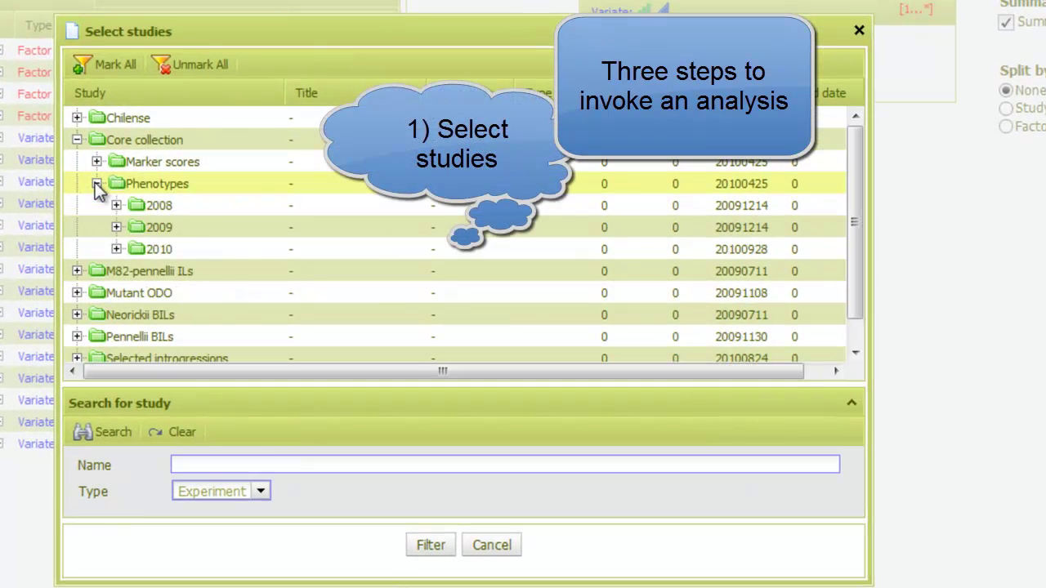
click(116, 249)
click(231, 273)
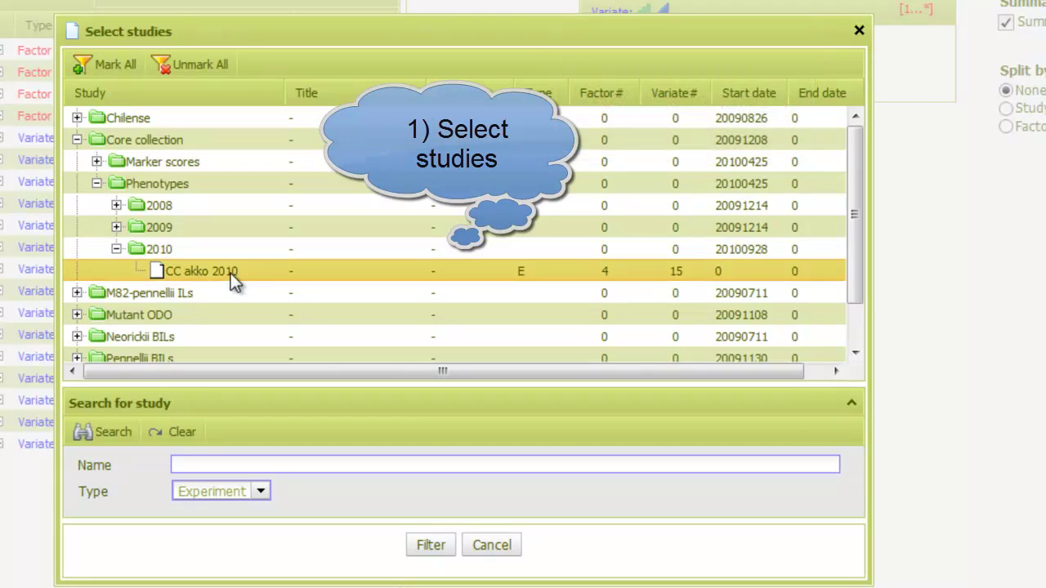
click(431, 546)
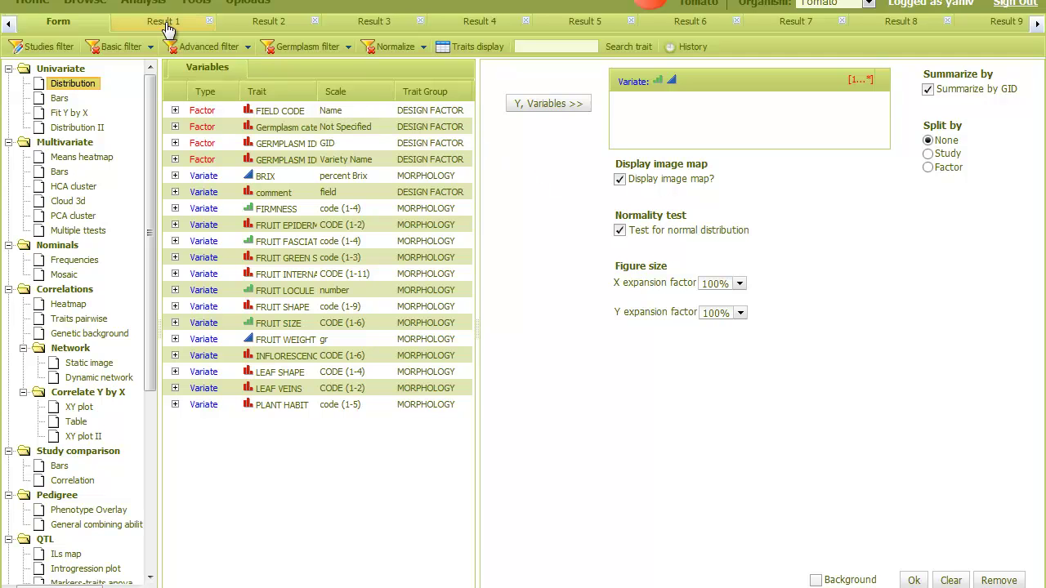
Review results 1–6: TOTAL YIELD histograms and Fit Y by X, means heatmap, HCA dendrogram, study comparison.
click(166, 24)
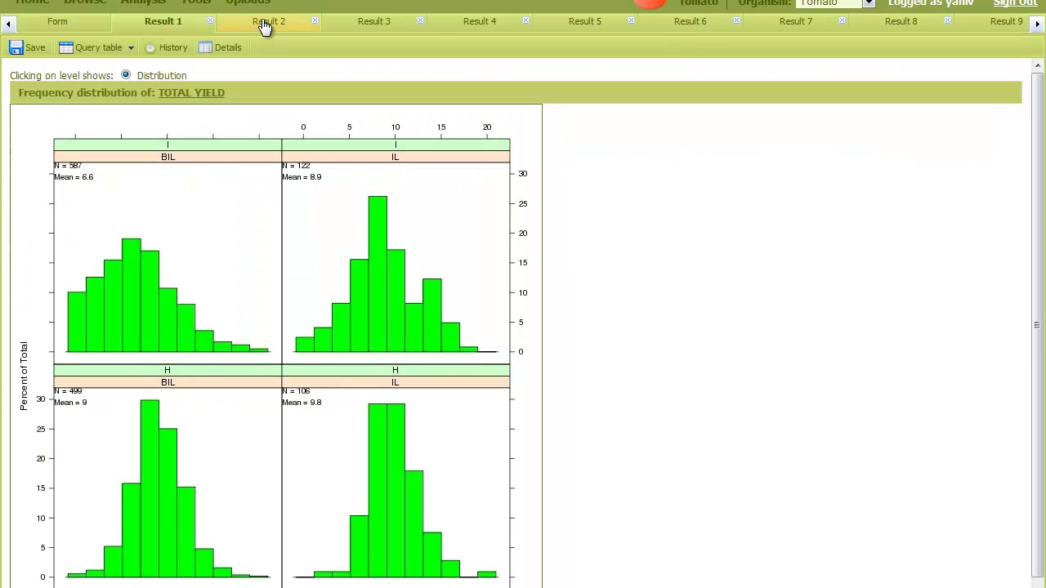
click(265, 25)
click(384, 24)
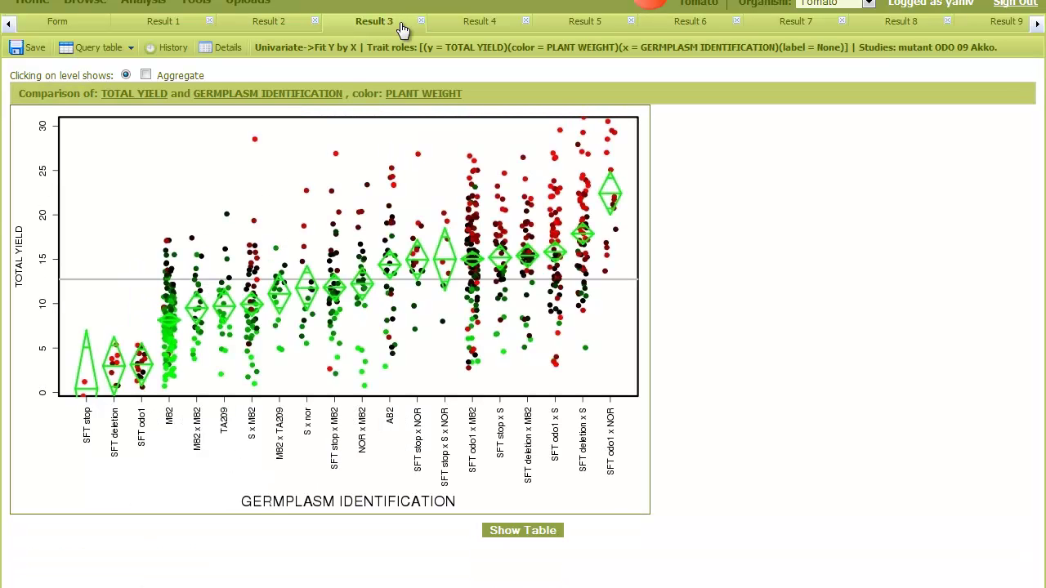
click(490, 26)
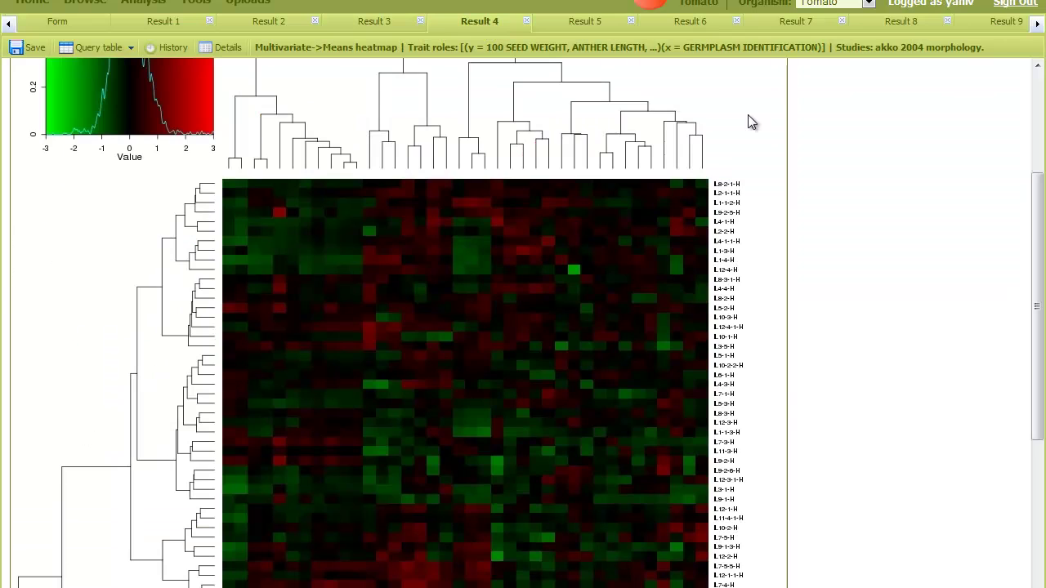
click(588, 25)
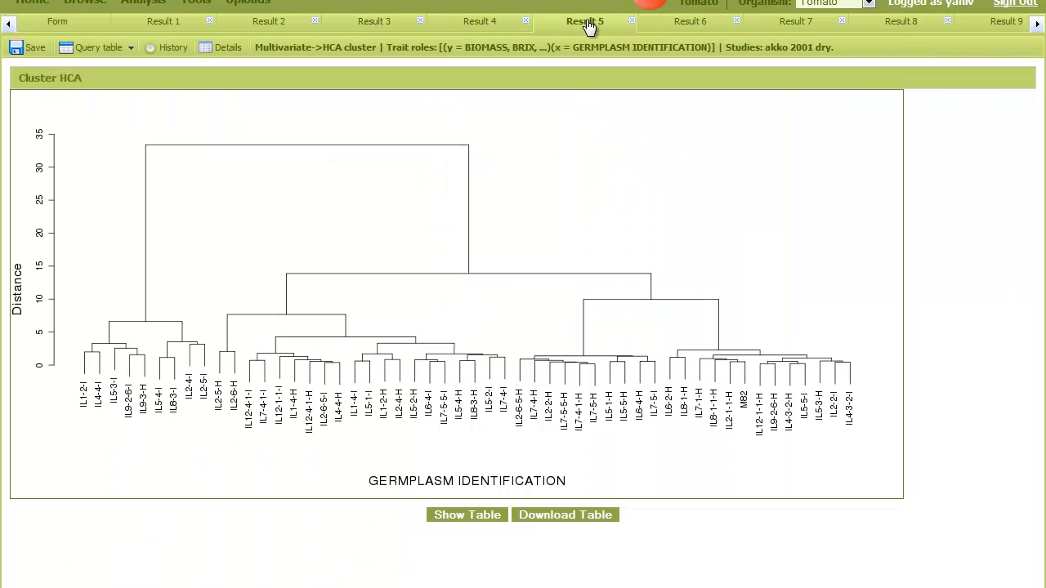
click(692, 28)
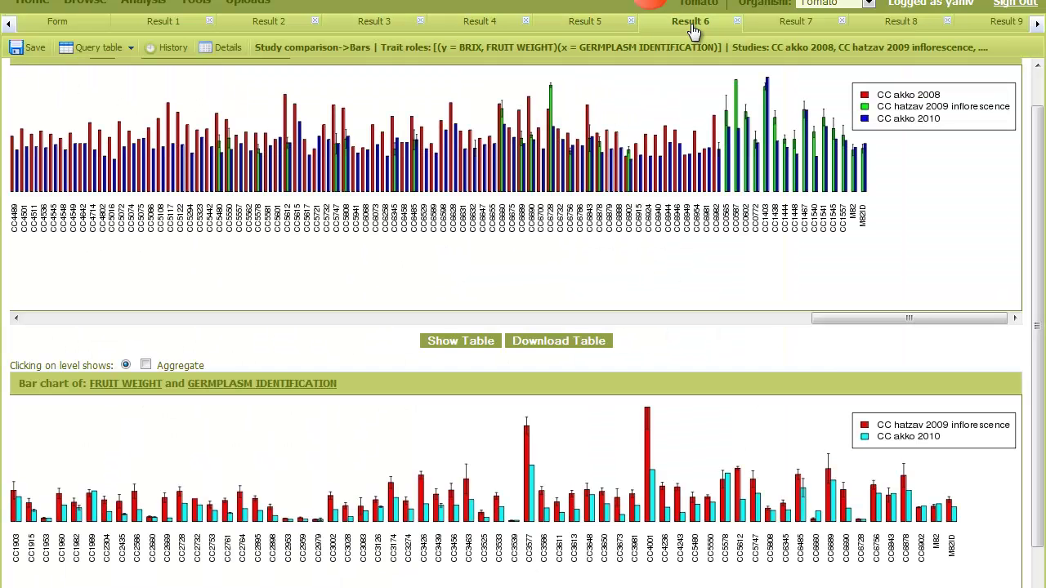
Review results 7–12: BRIX correlation, FRUIT WEIGHT vs BRIX scatter, 3D cloud, network, pedigree overlay.
click(776, 27)
click(887, 28)
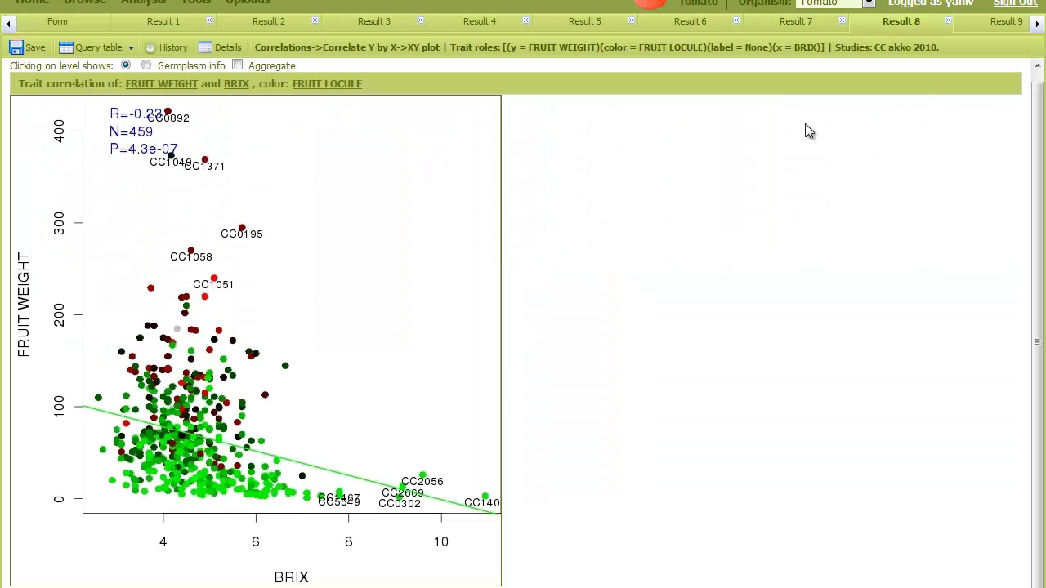
click(989, 23)
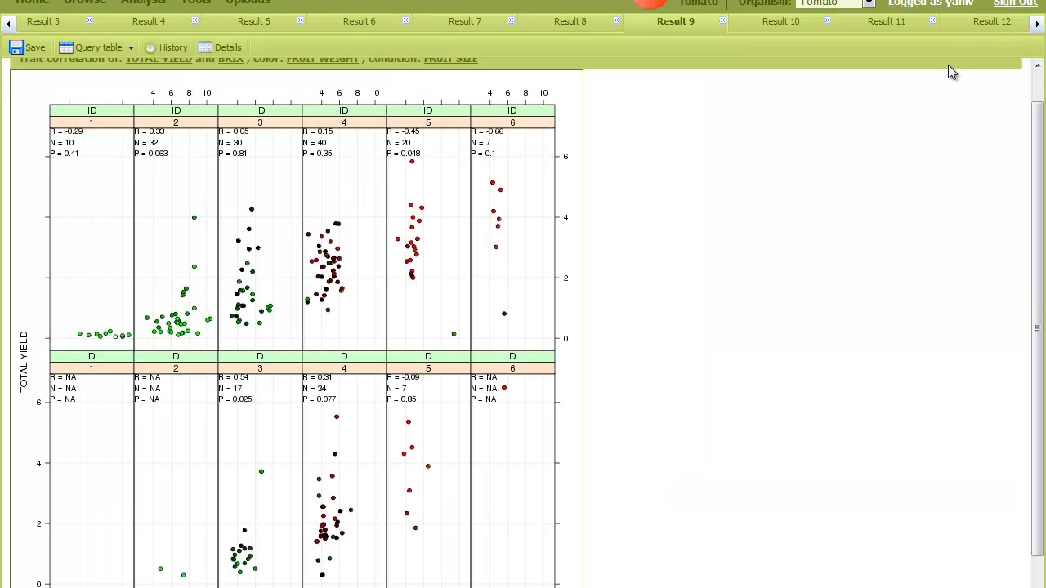
click(761, 35)
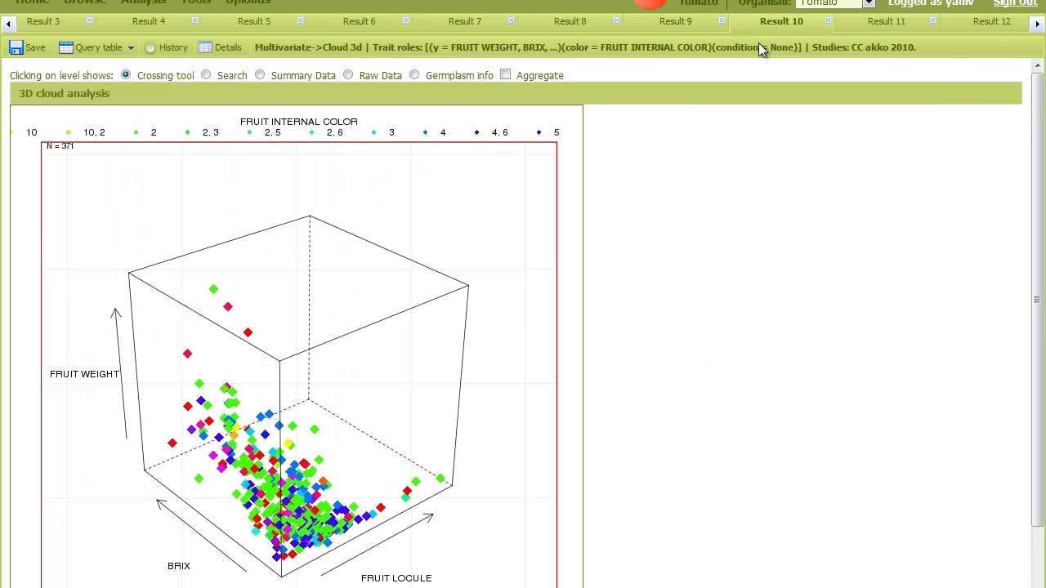
click(864, 39)
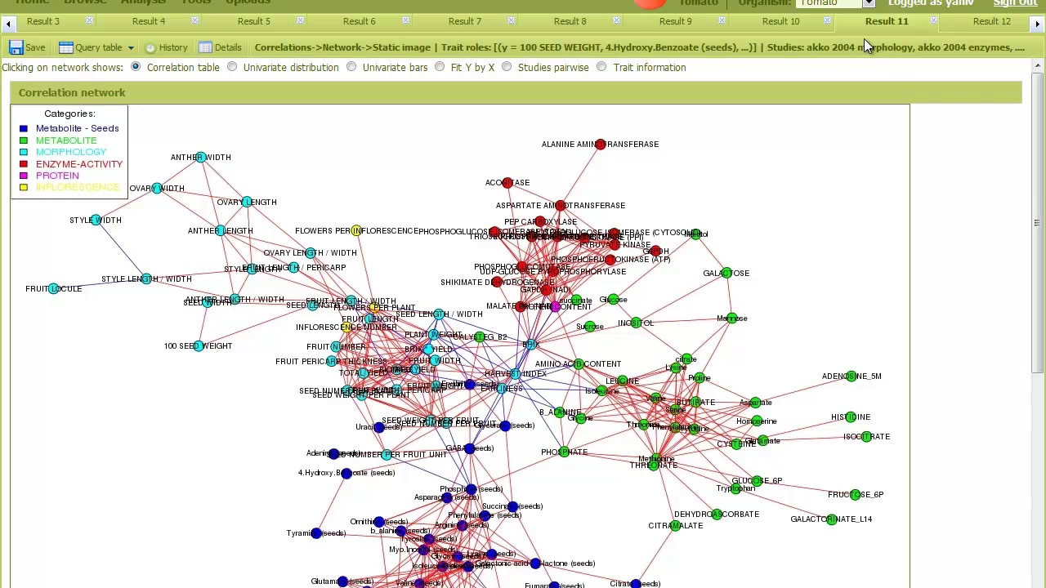
click(970, 27)
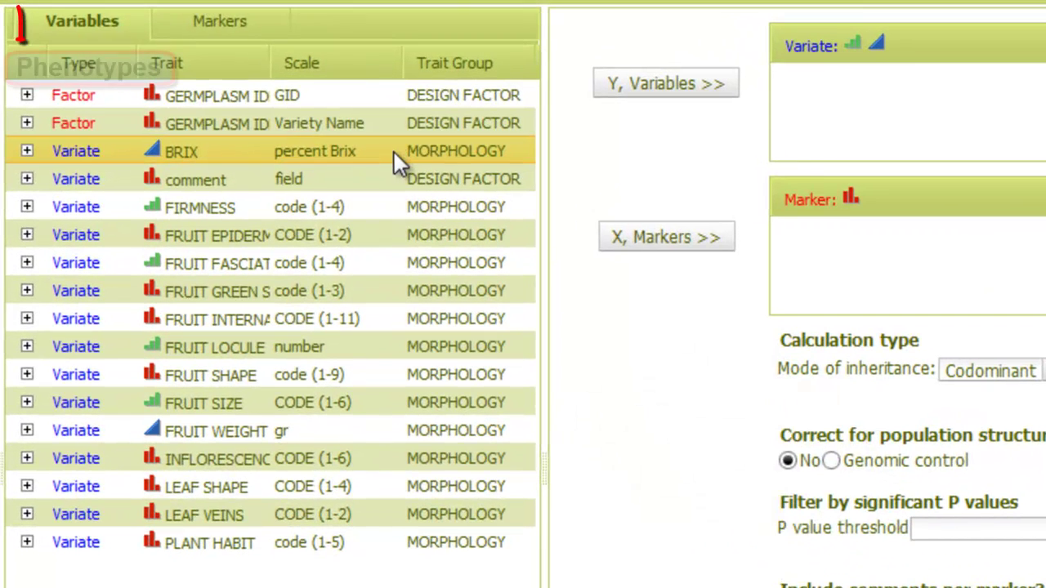
Set BRIX as the association variate and the CC SNPs 2009 set as its markers.
drag(388, 143, 686, 114)
click(219, 25)
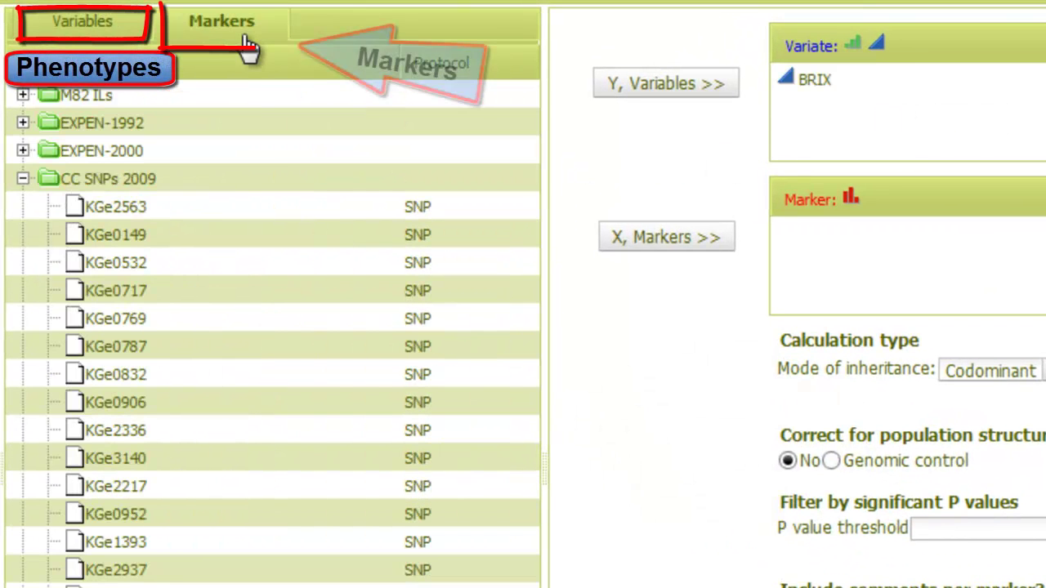
mouse_move(198, 177)
mouse_down()
mouse_move(850, 274)
mouse_move(847, 262)
mouse_up()
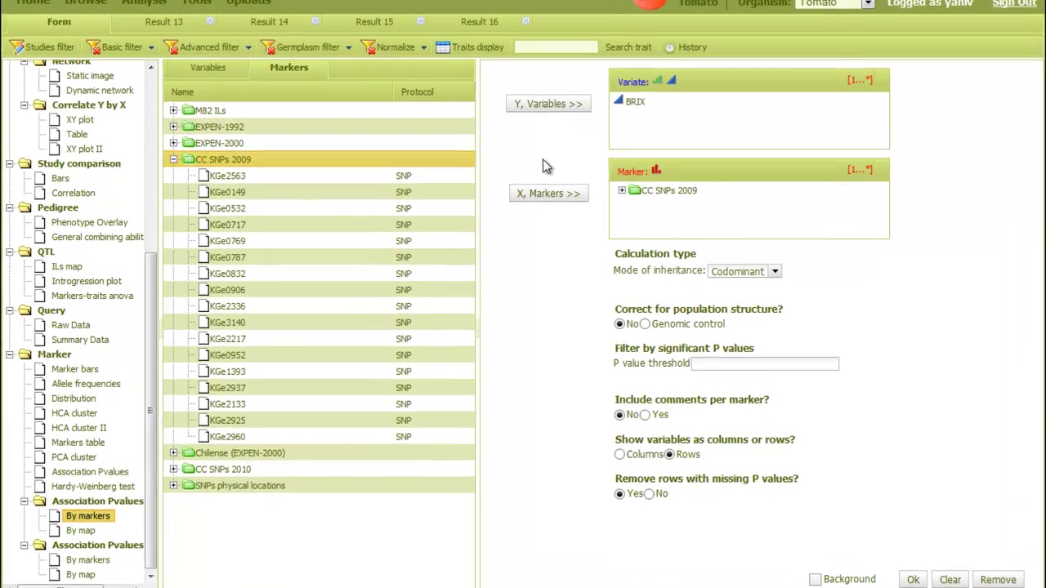
Review the introgression plot, marker-traits ANOVA, TOTAL YIELD ILs map and p-value-by-map results.
click(157, 24)
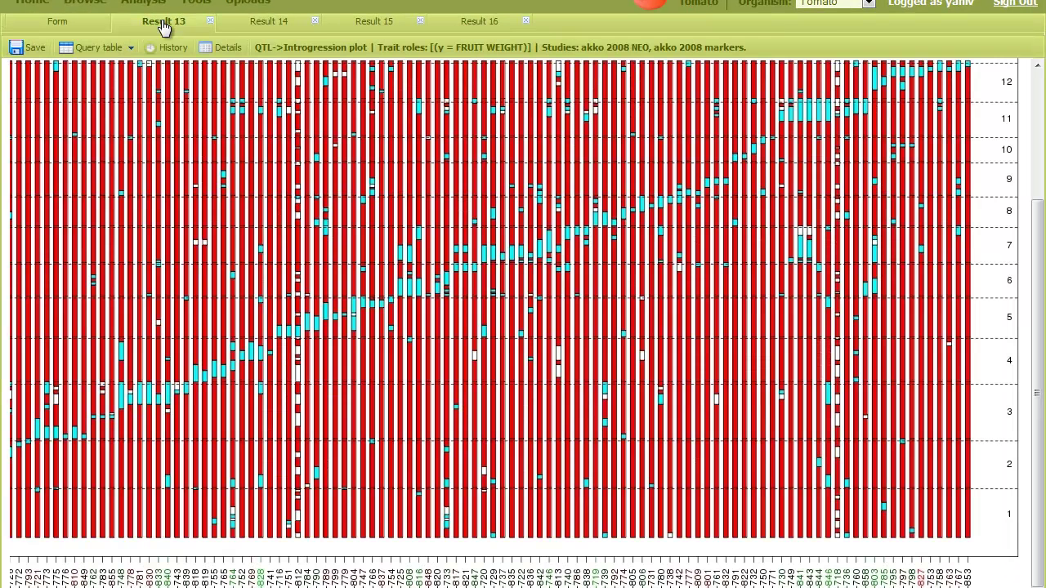
click(259, 26)
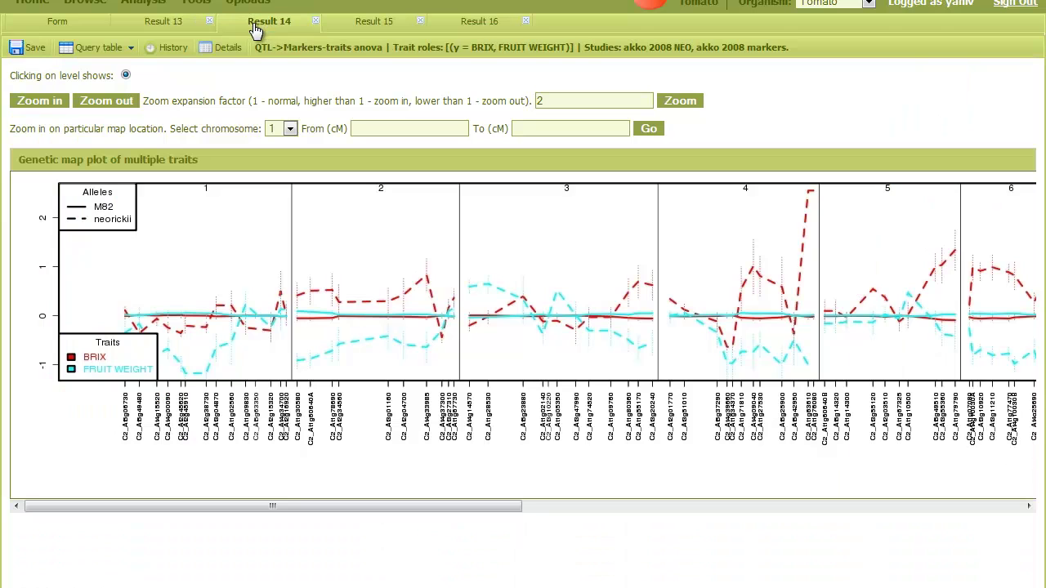
click(384, 28)
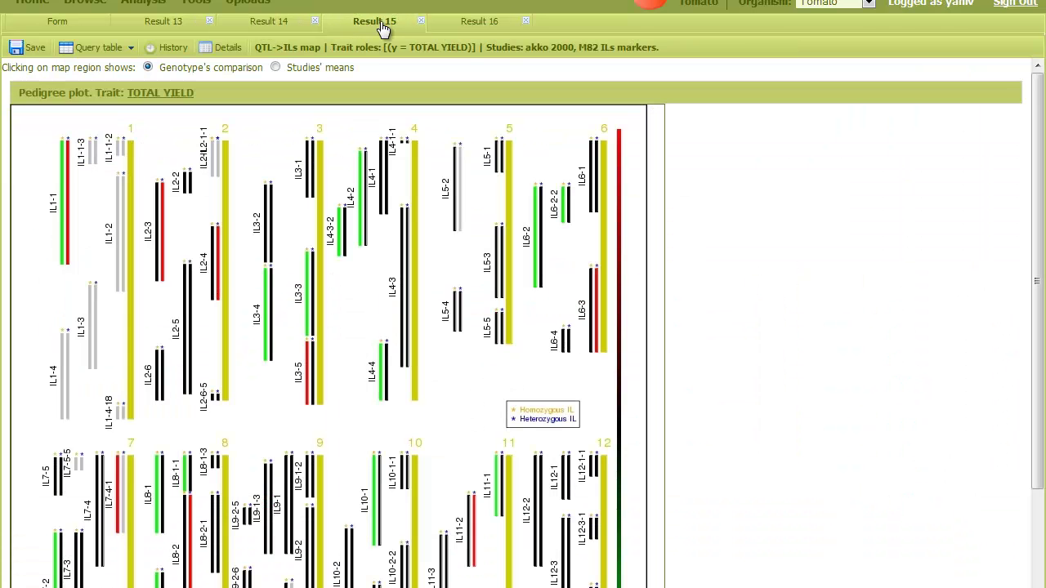
click(495, 29)
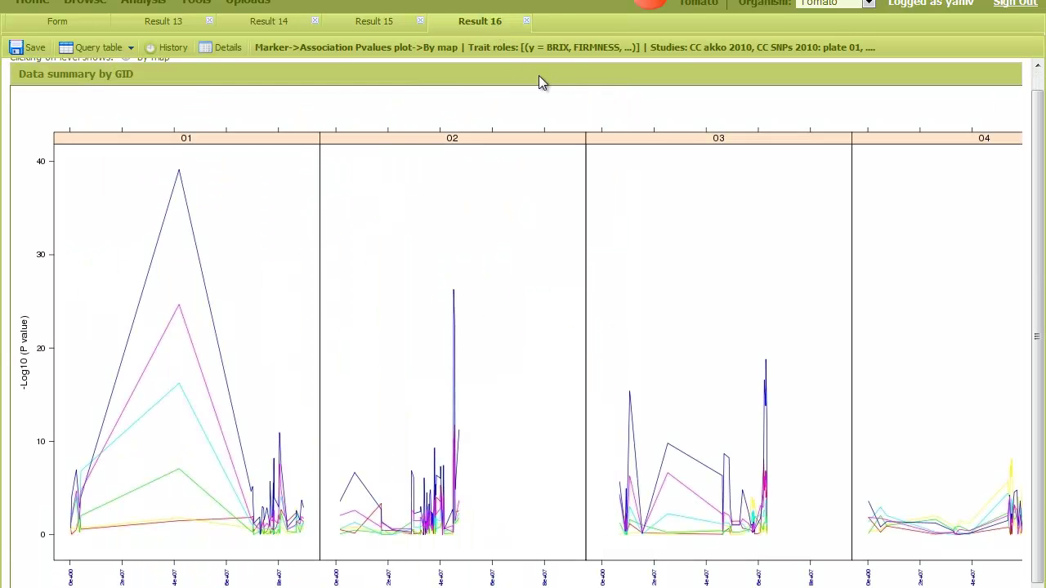